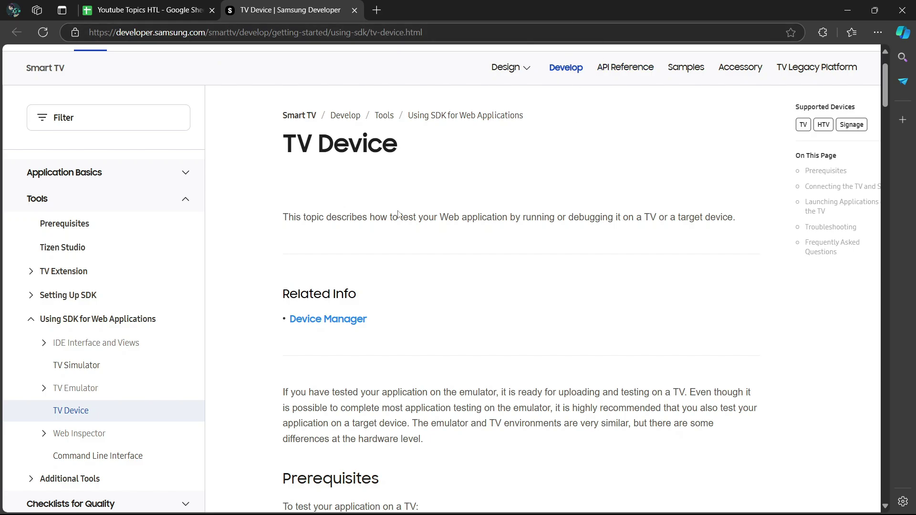
scroll(358, 208, up, 2)
scroll(384, 232, down, 3)
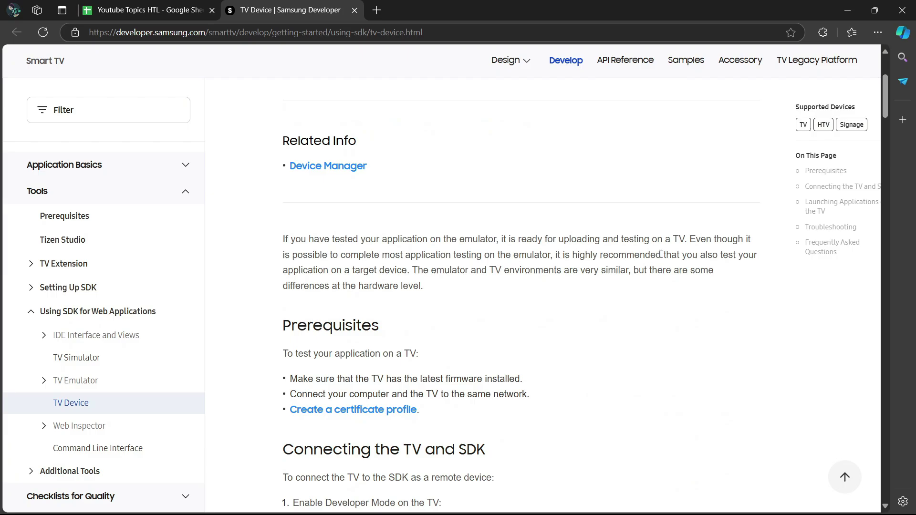
scroll(428, 295, down, 2)
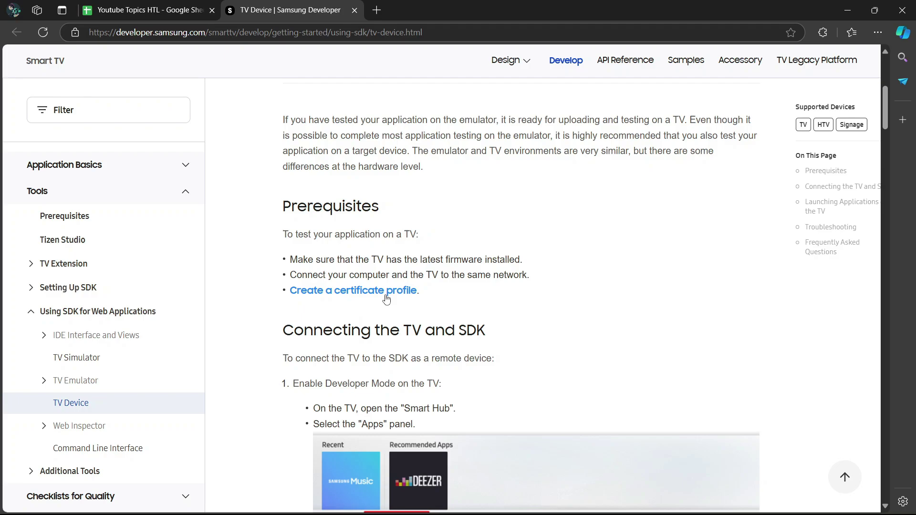
scroll(474, 254, down, 2)
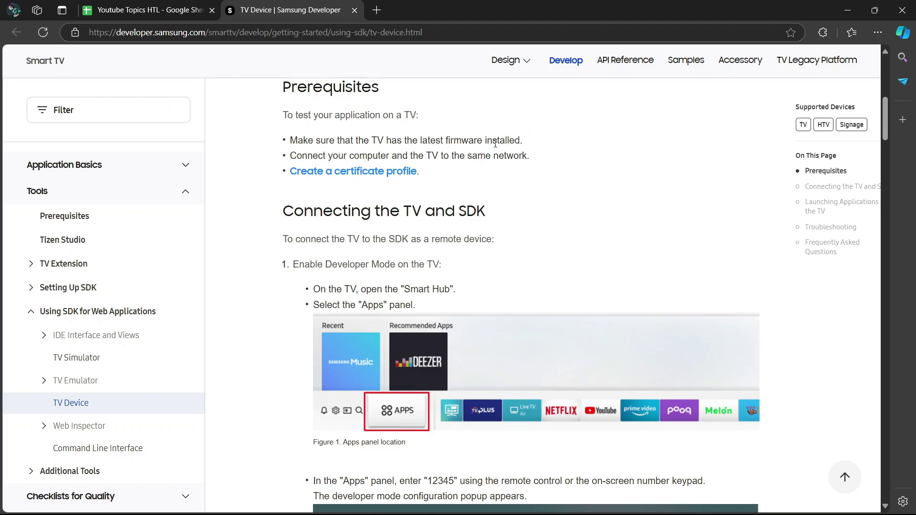
scroll(386, 204, down, 1)
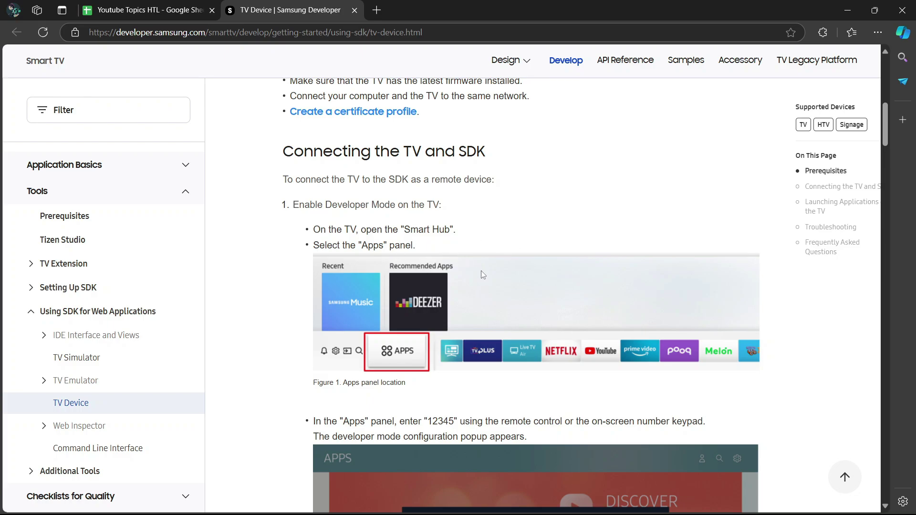
scroll(401, 355, down, 1)
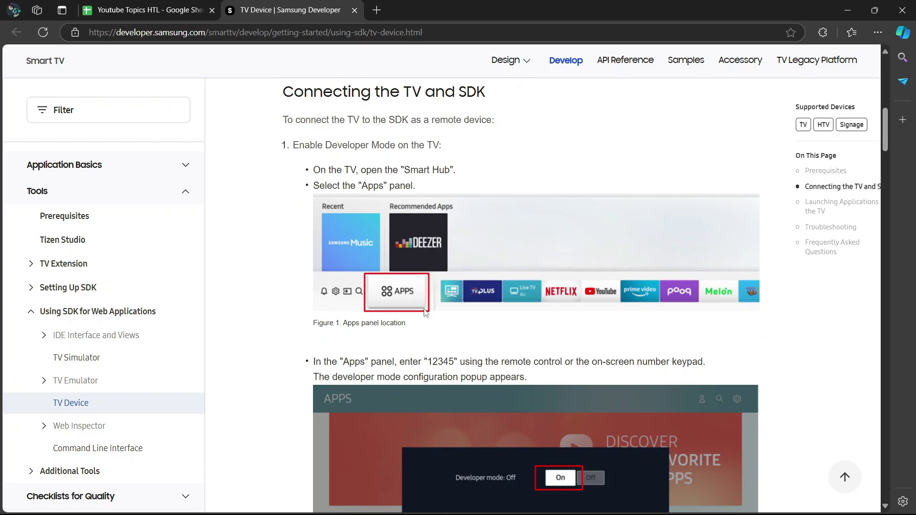
scroll(426, 312, down, 2)
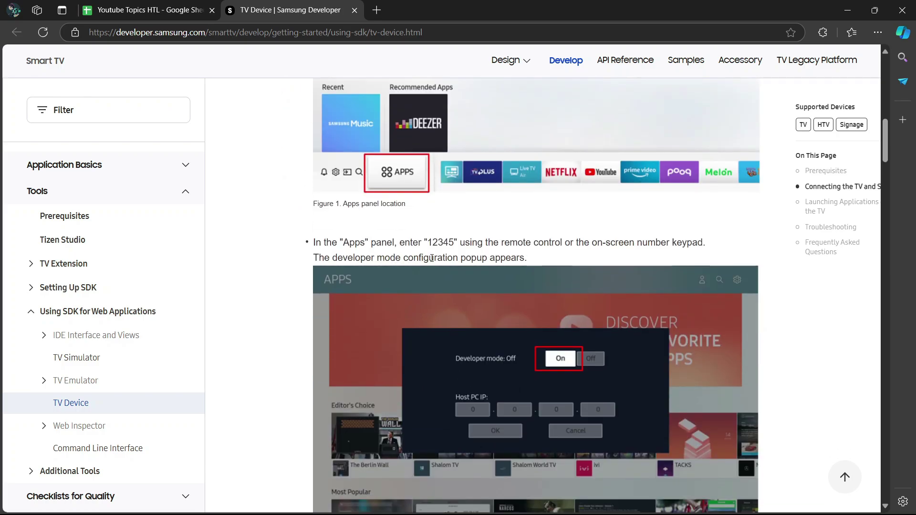
scroll(457, 256, down, 1)
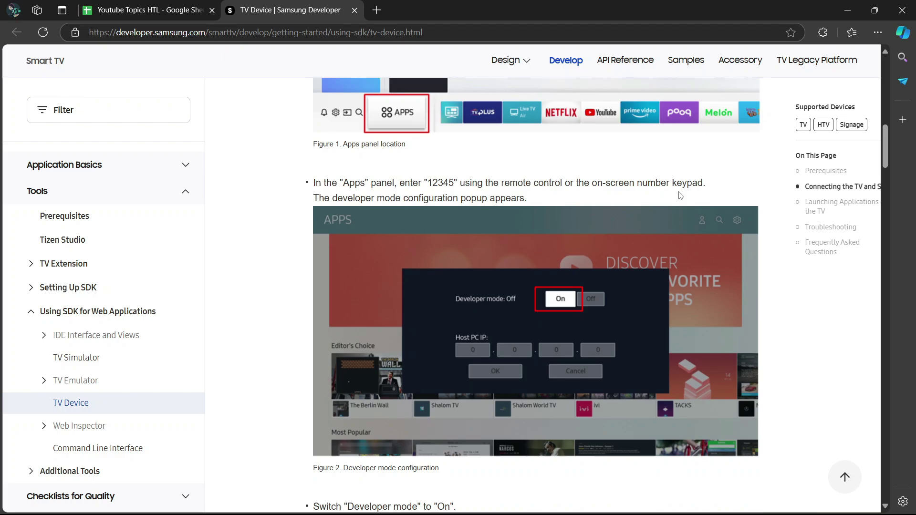
mouse_move(459, 215)
scroll(608, 222, down, 1)
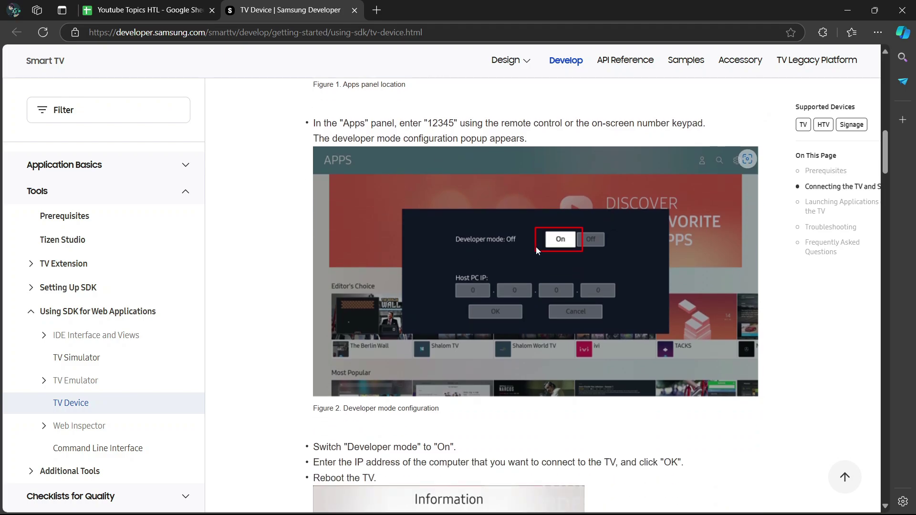
scroll(556, 244, down, 2)
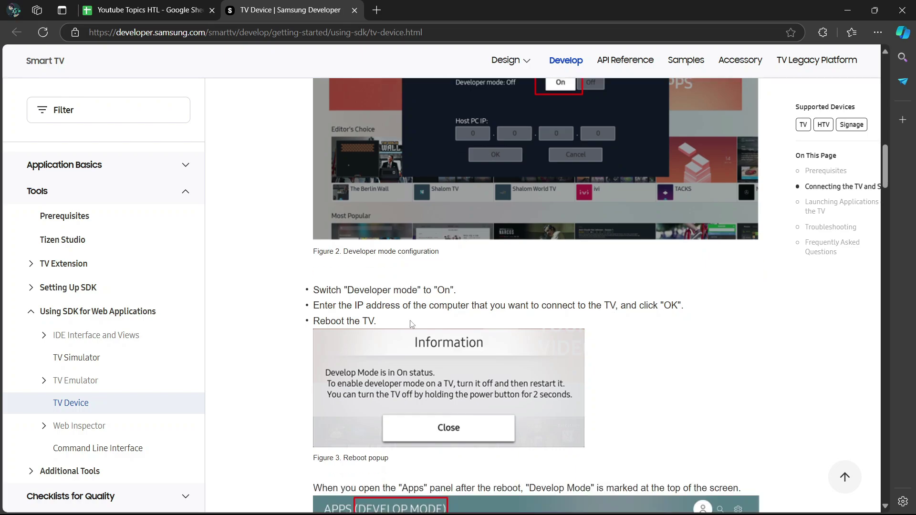
scroll(472, 328, down, 2)
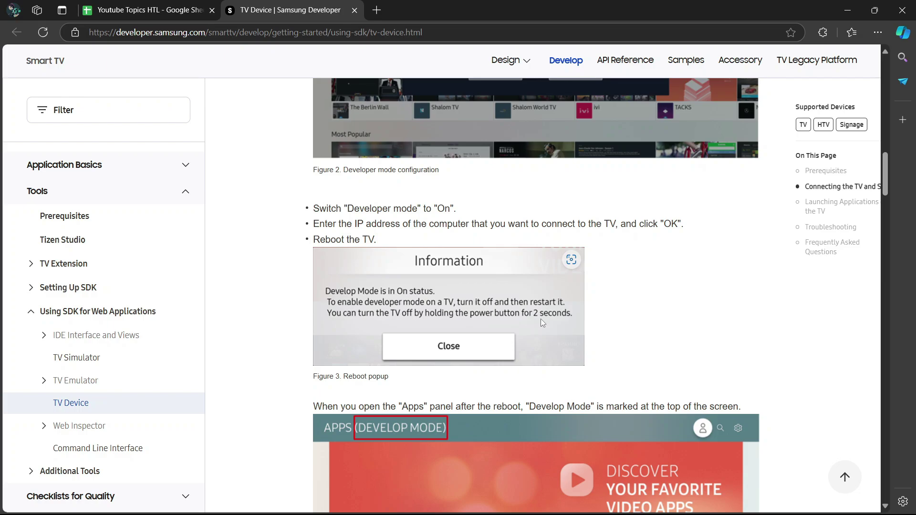
scroll(595, 298, down, 2)
scroll(623, 285, down, 1)
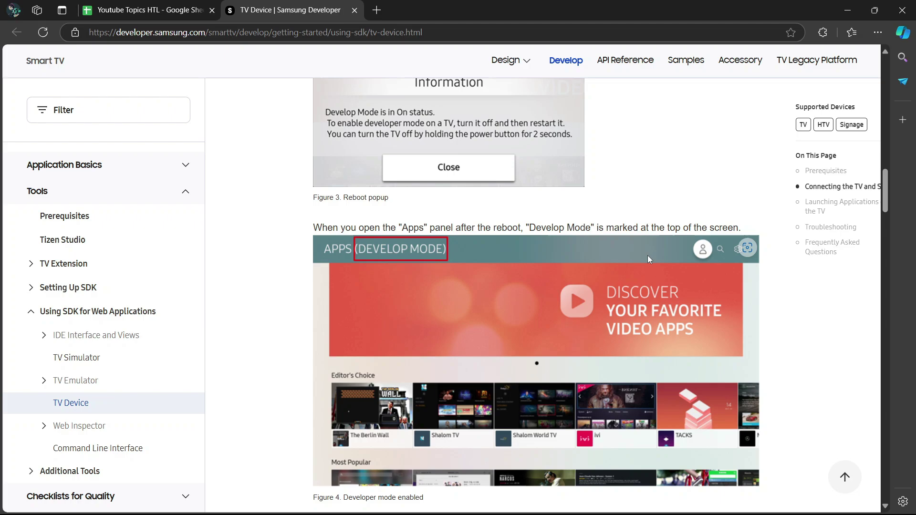
scroll(648, 257, down, 5)
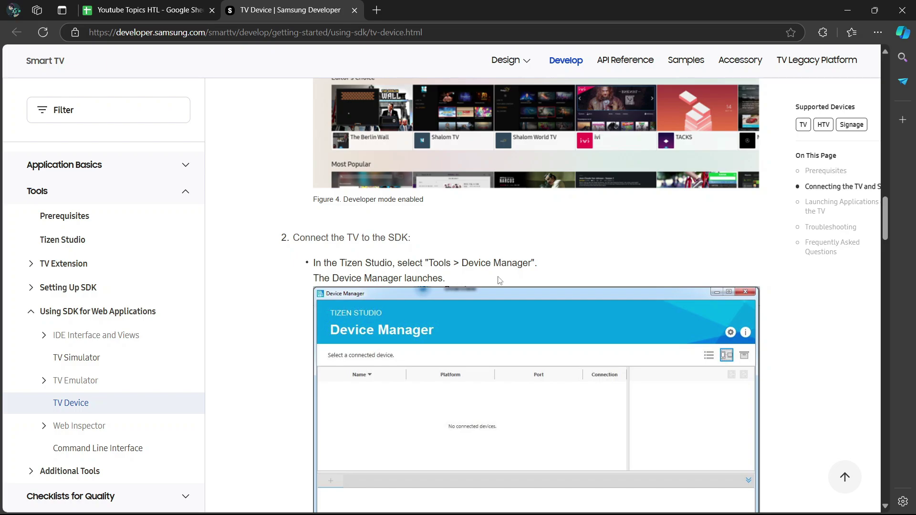
scroll(499, 280, down, 3)
scroll(499, 280, down, 3)
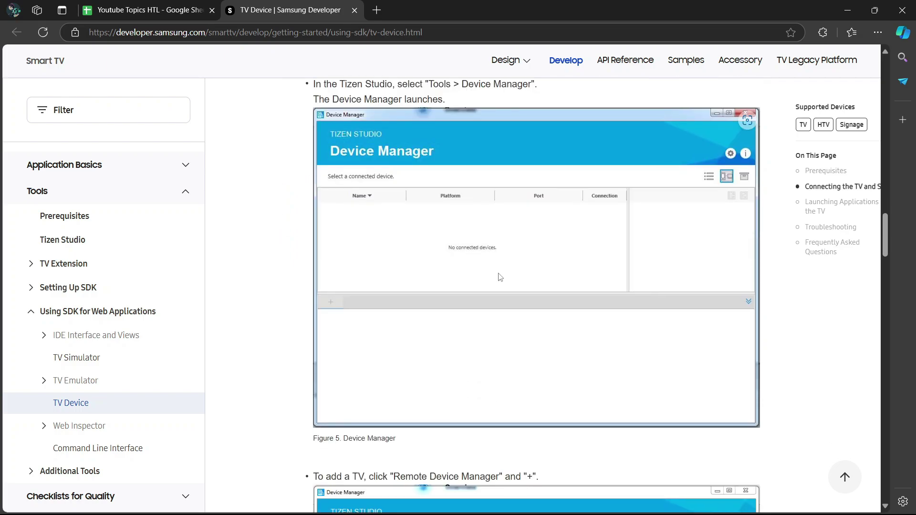
scroll(499, 278, down, 1)
scroll(501, 278, down, 1)
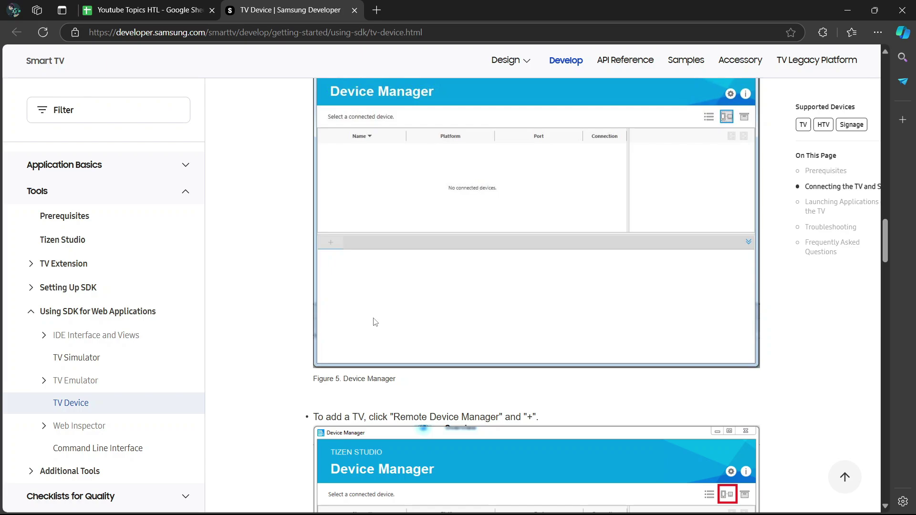
mouse_move(536, 469)
scroll(552, 401, down, 3)
scroll(554, 401, down, 1)
scroll(555, 401, down, 3)
scroll(555, 401, down, 3)
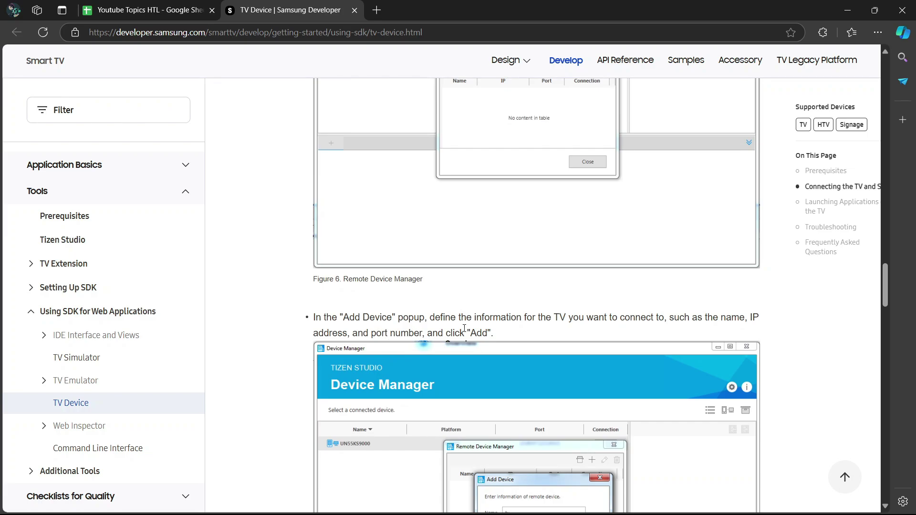
scroll(566, 287, down, 3)
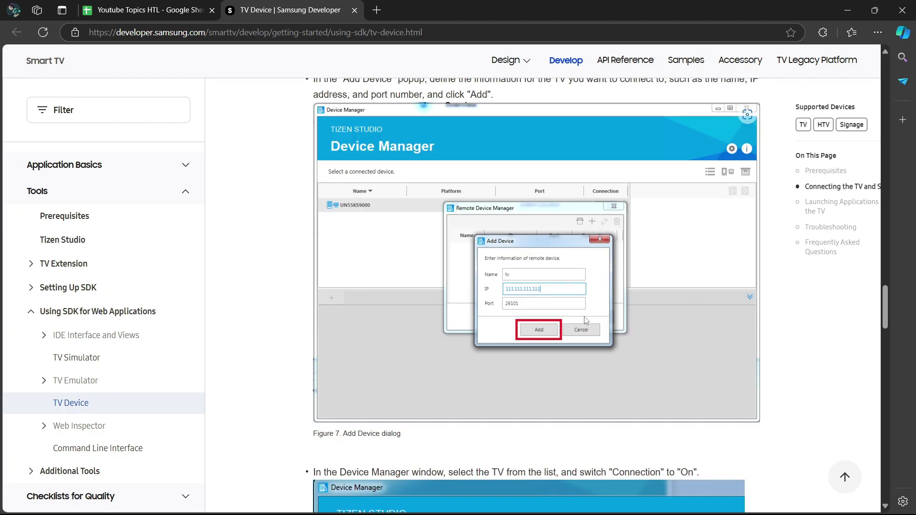
scroll(502, 308, down, 3)
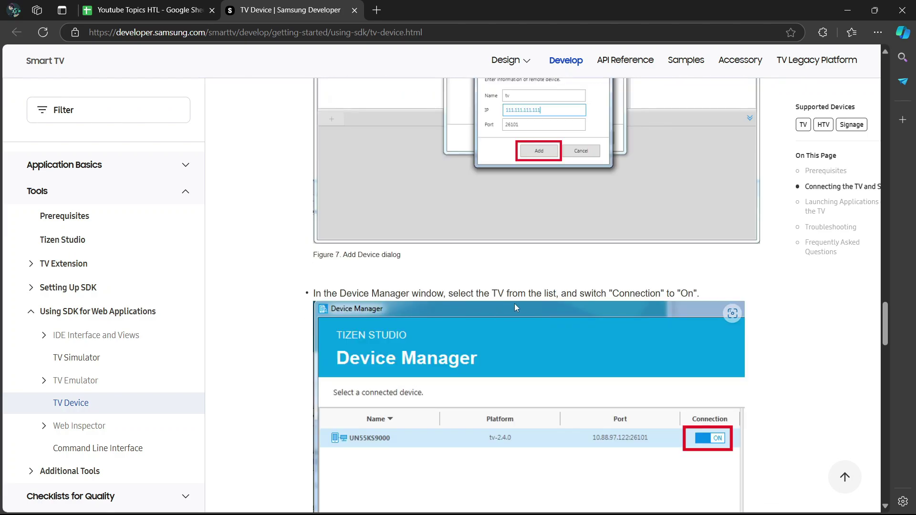
scroll(515, 303, up, 2)
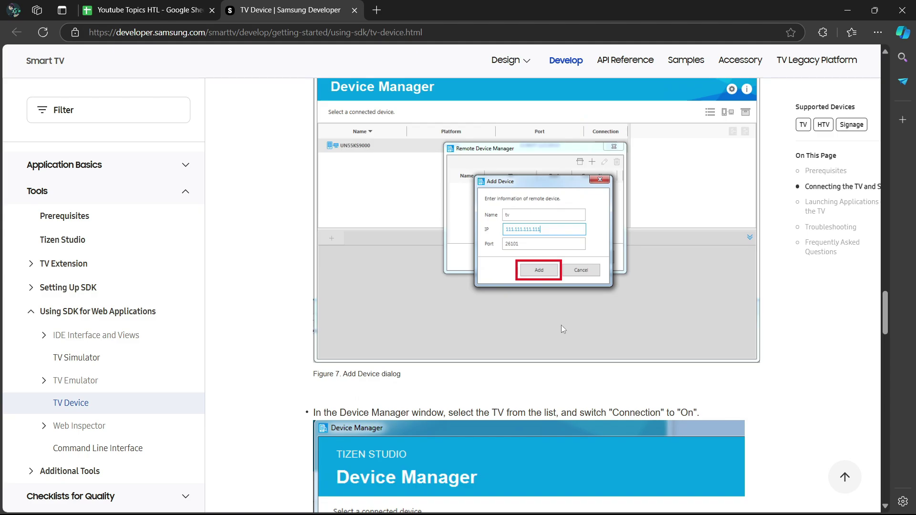
scroll(561, 325, down, 1)
scroll(562, 329, down, 2)
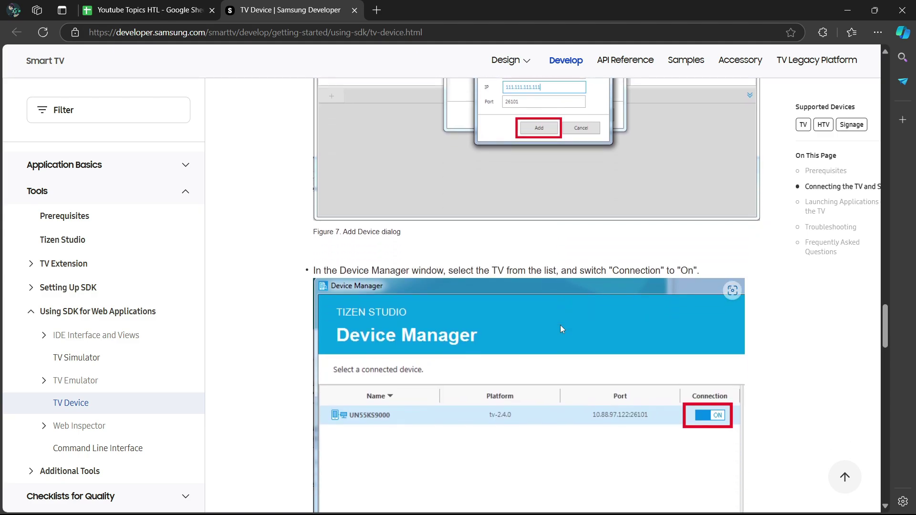
scroll(562, 328, down, 2)
scroll(562, 329, down, 1)
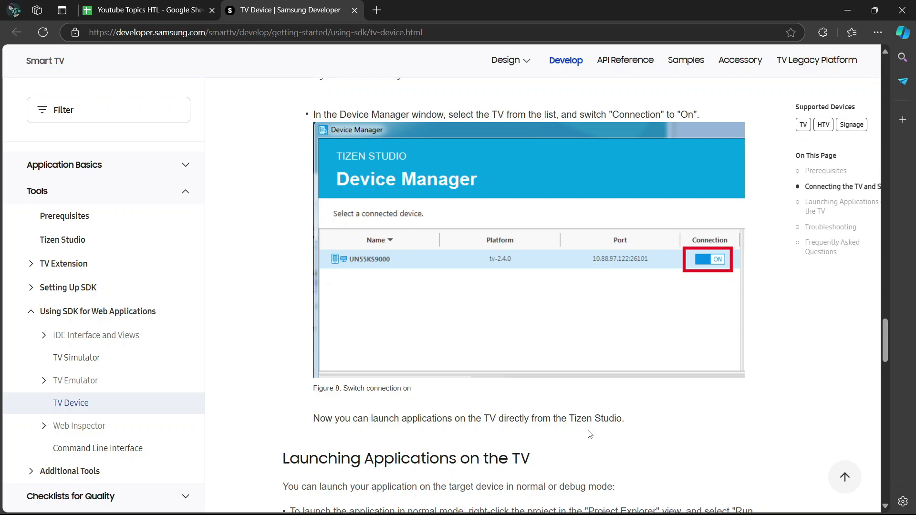
scroll(591, 429, down, 2)
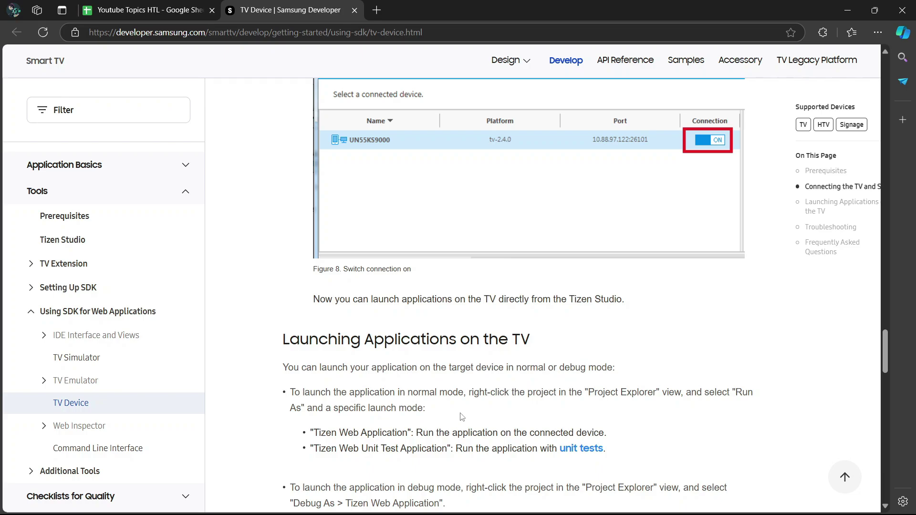
scroll(470, 419, down, 1)
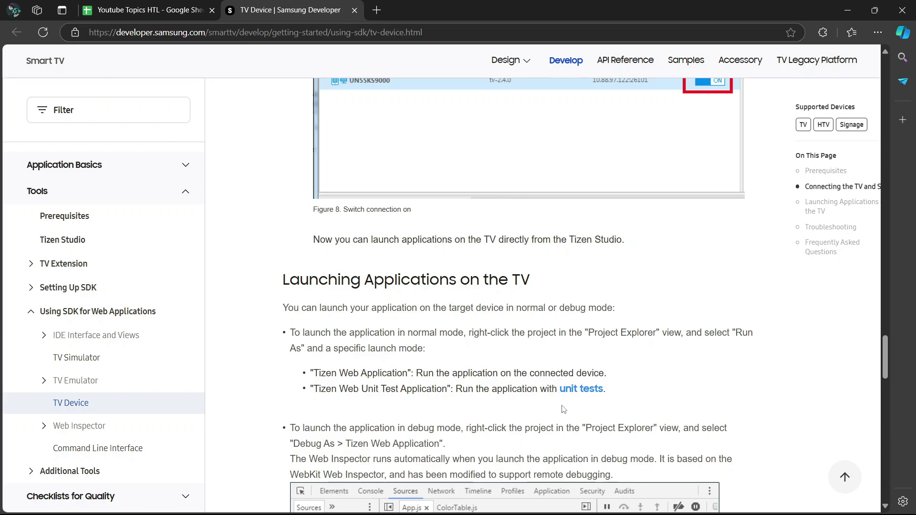
scroll(489, 365, down, 1)
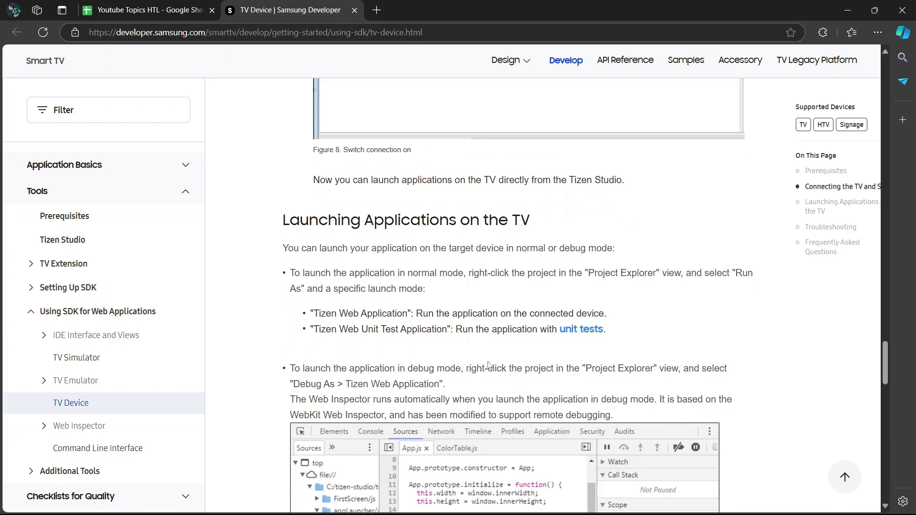
scroll(361, 300, down, 1)
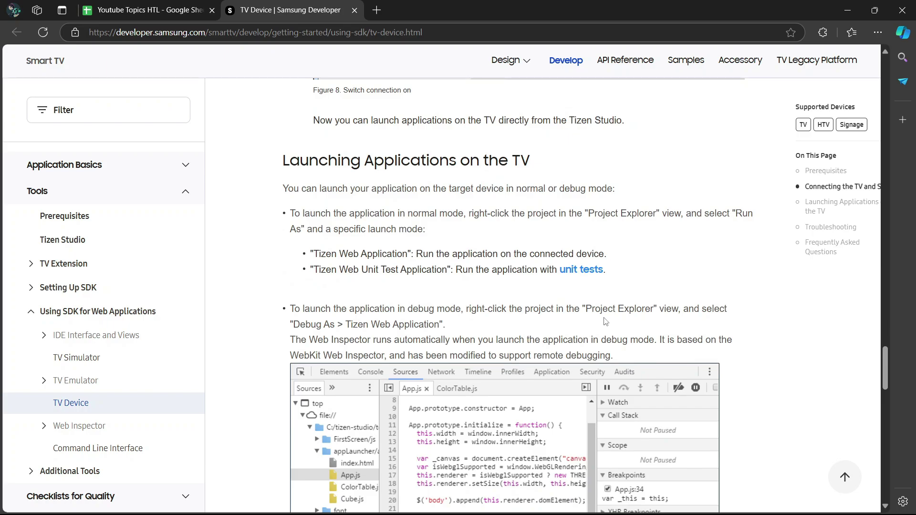
scroll(604, 322, down, 1)
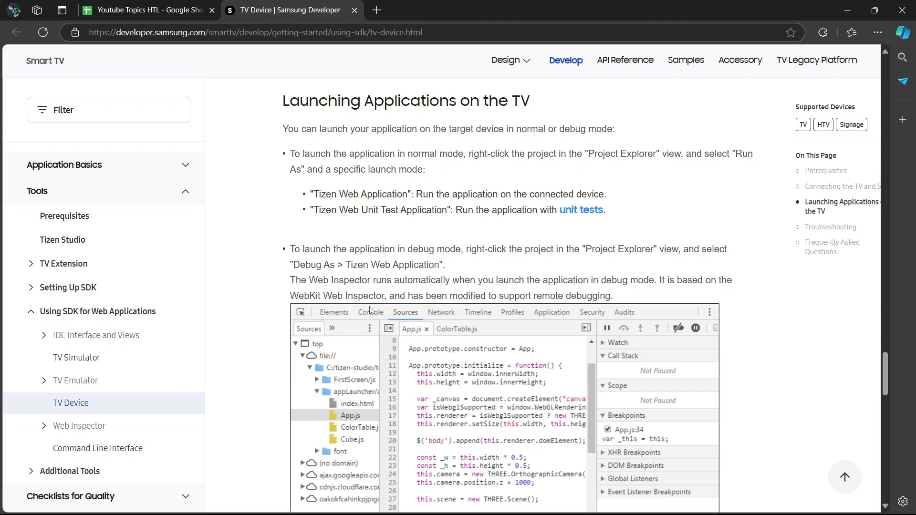
mouse_move(505, 430)
scroll(553, 271, down, 1)
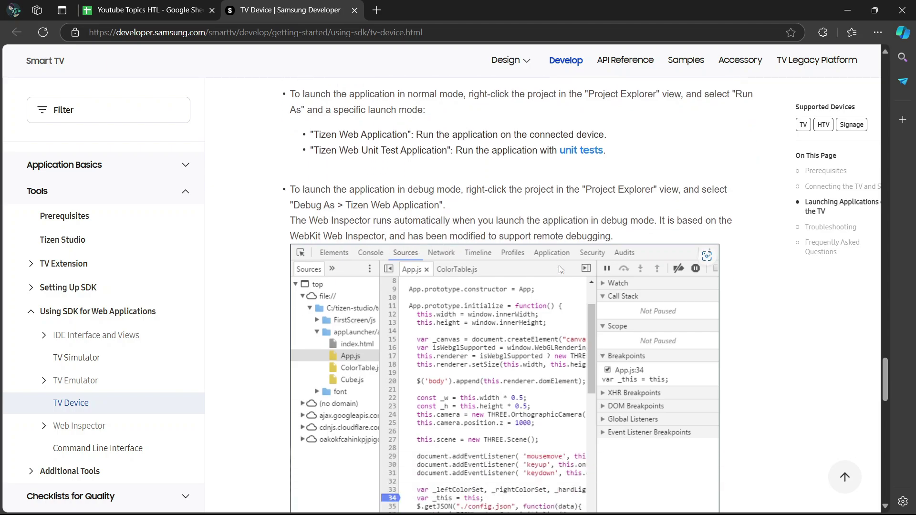